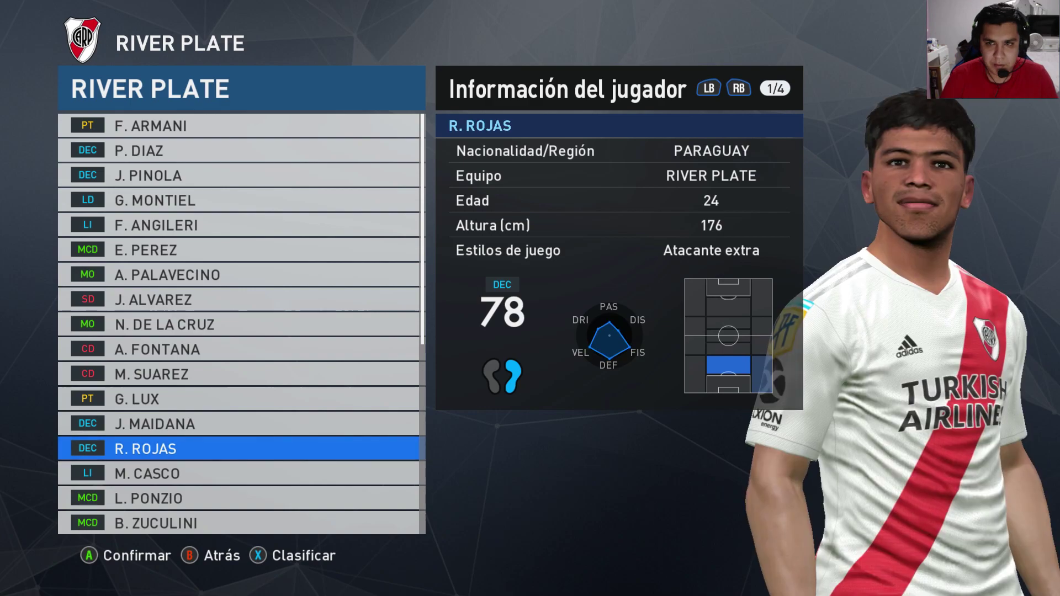
- Look through the River Plate squad for player faces and information, down to the final player, and return to the Jugadores menu
key("Down")
key("Page_Down")
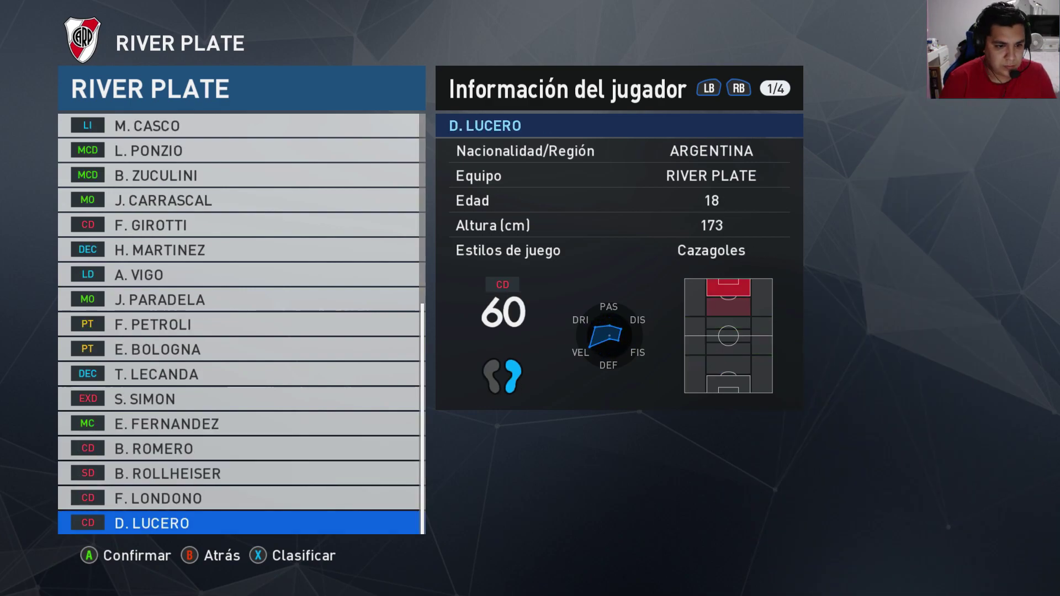
key("Up")
key("Up")
key("Up")
key("Up")
key("Up")
key("Up")
key("Up")
key("Up")
key("Up")
key("Up")
key("Up")
key("Up")
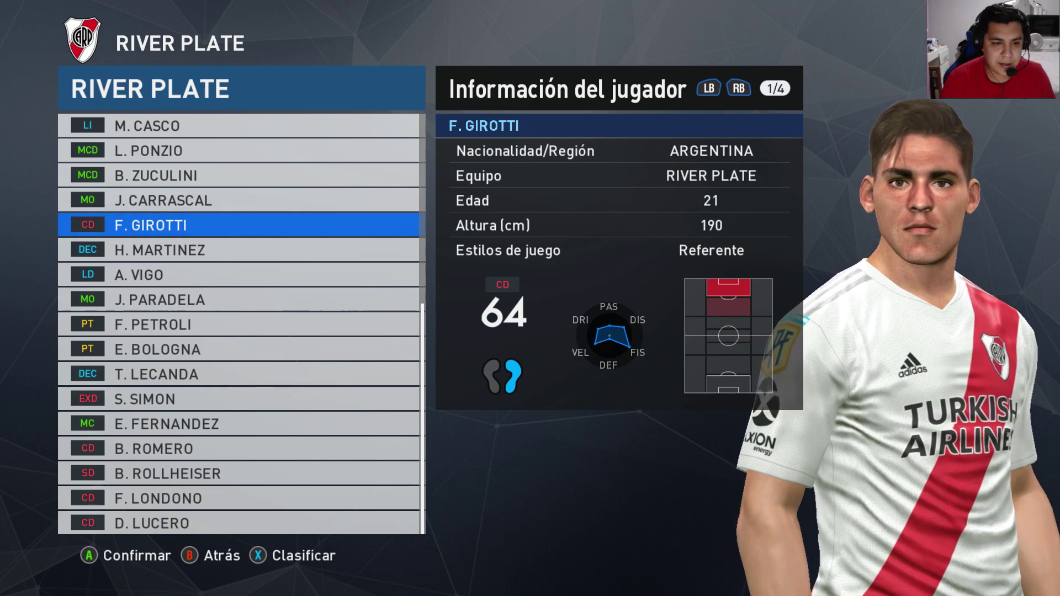
key("Escape")
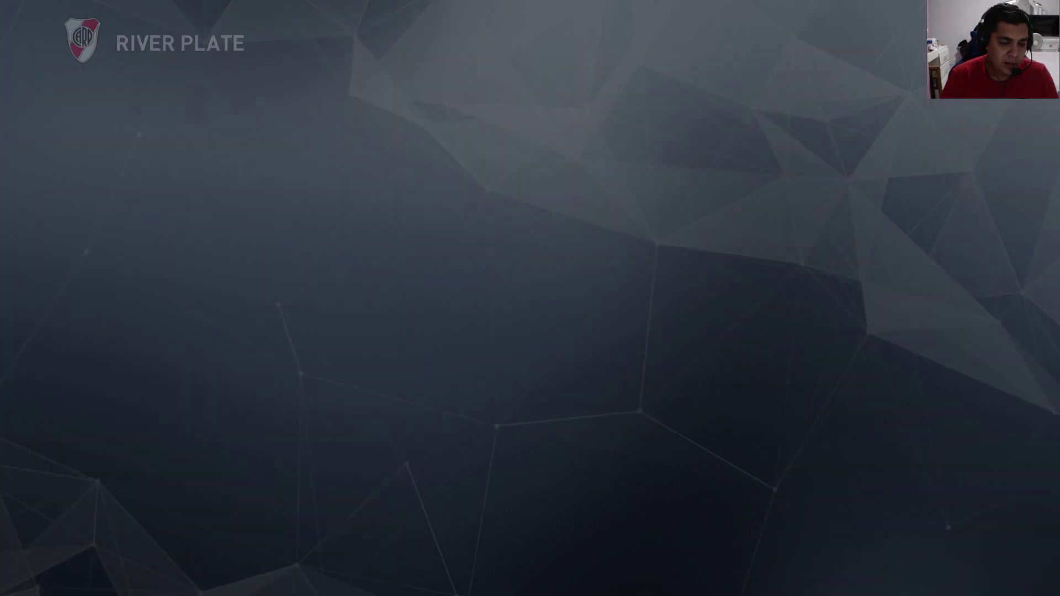
key("Escape")
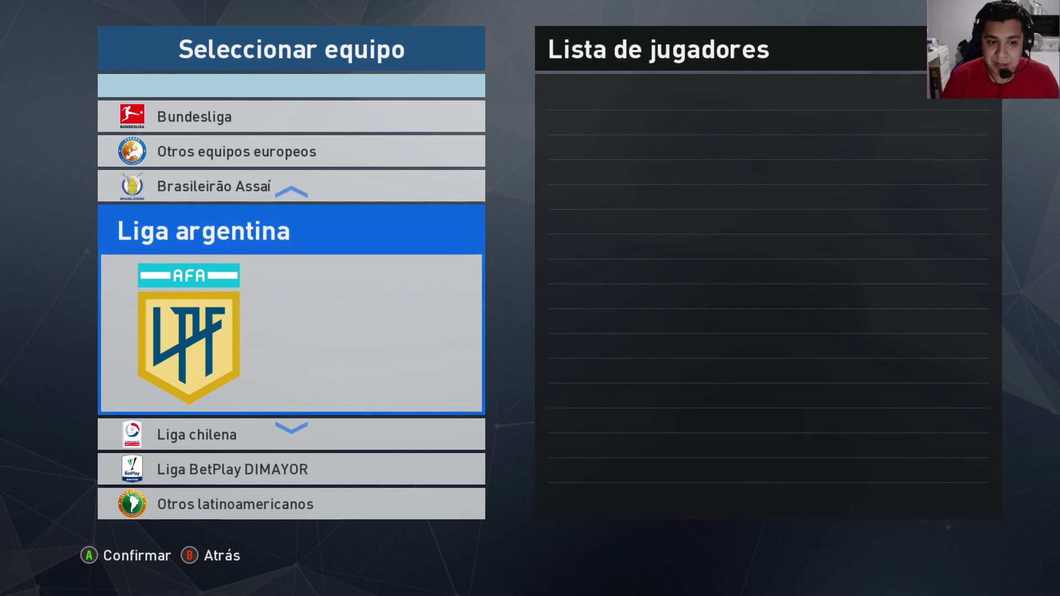
key("Escape")
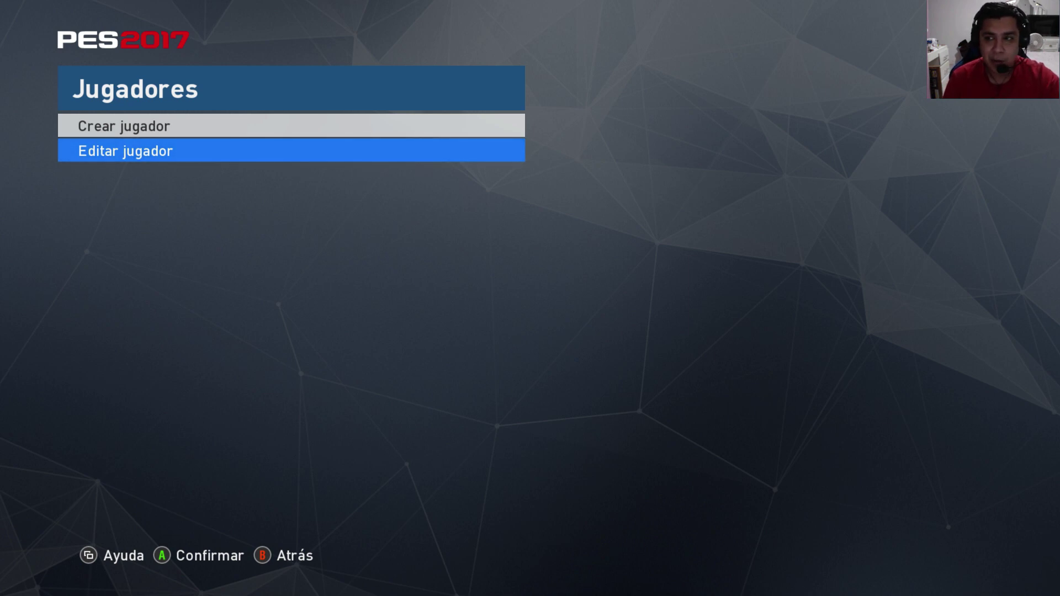
- Switch to File Explorer and extract the sp17facesRE.part1 archive into its current folder
key("alt+Tab")
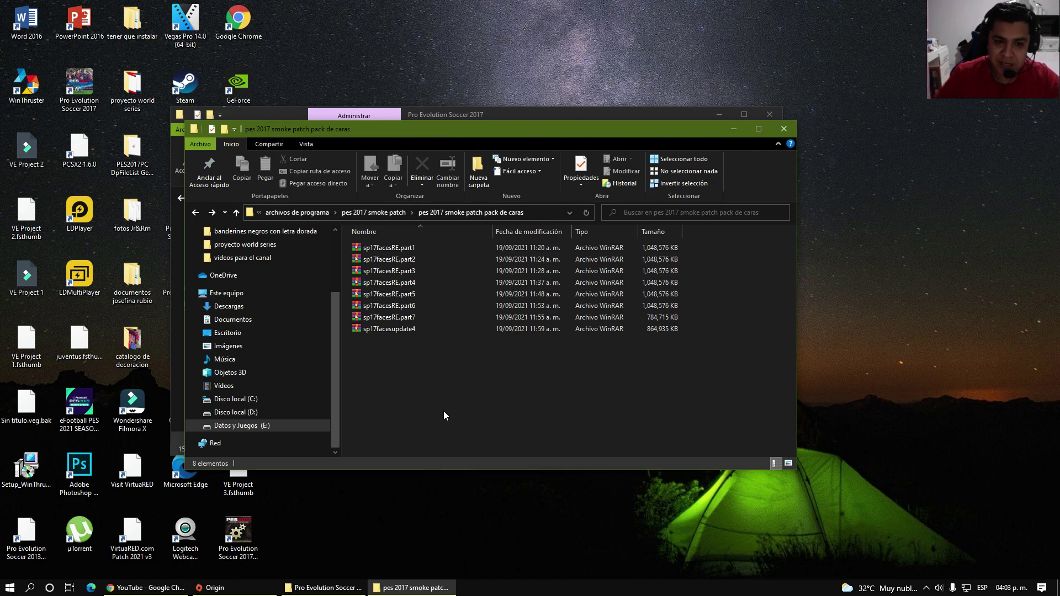
left_click(397, 249)
right_click(396, 250)
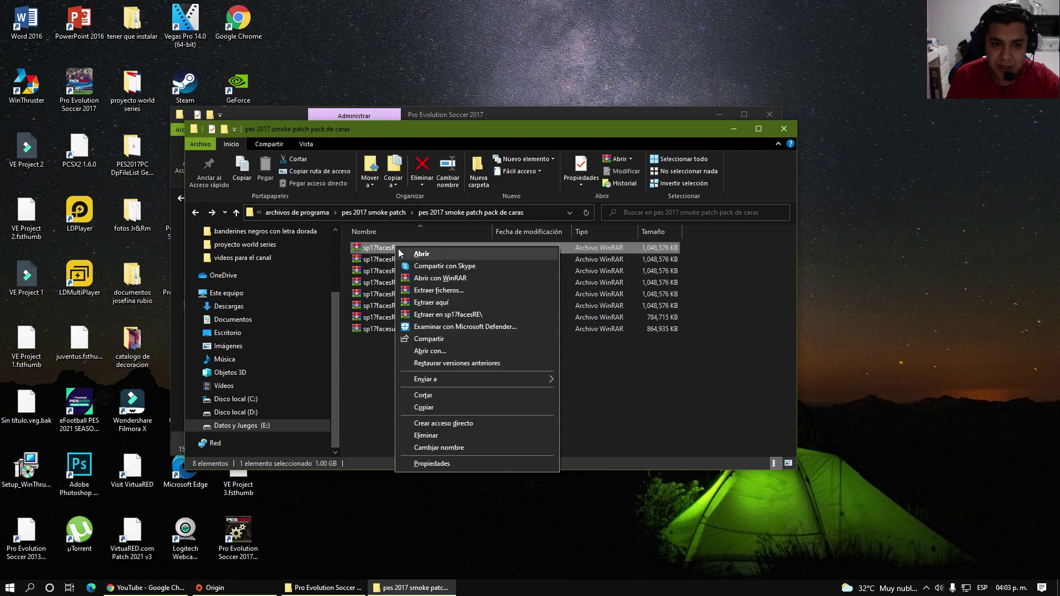
left_click(443, 303)
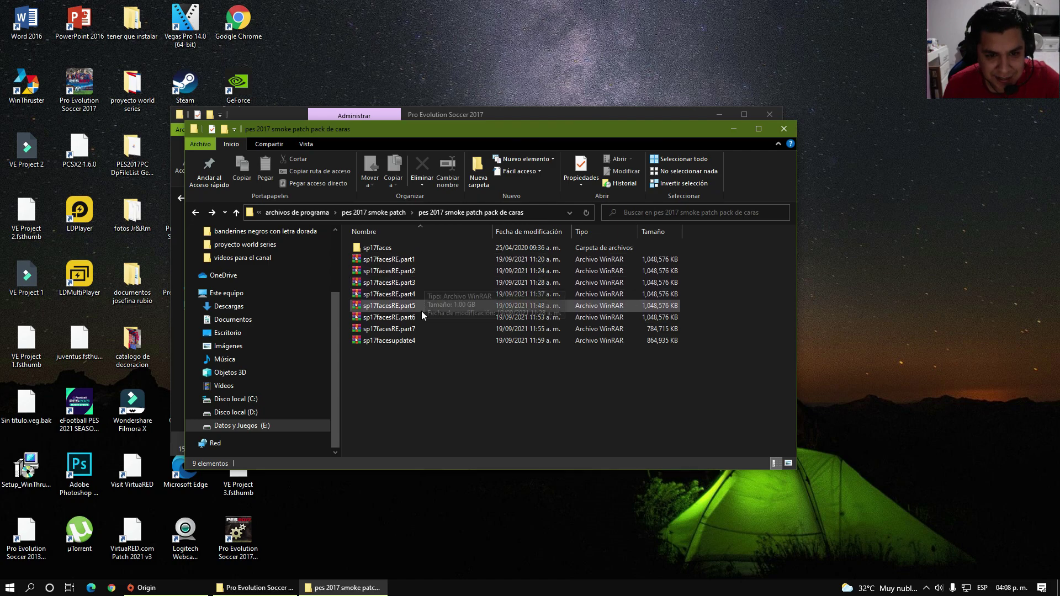
- Copy the four CPK files, 01_smkdb_fa1 to 01_smkdb_fa4, from the extracted sp17faces folder
double_click(388, 250)
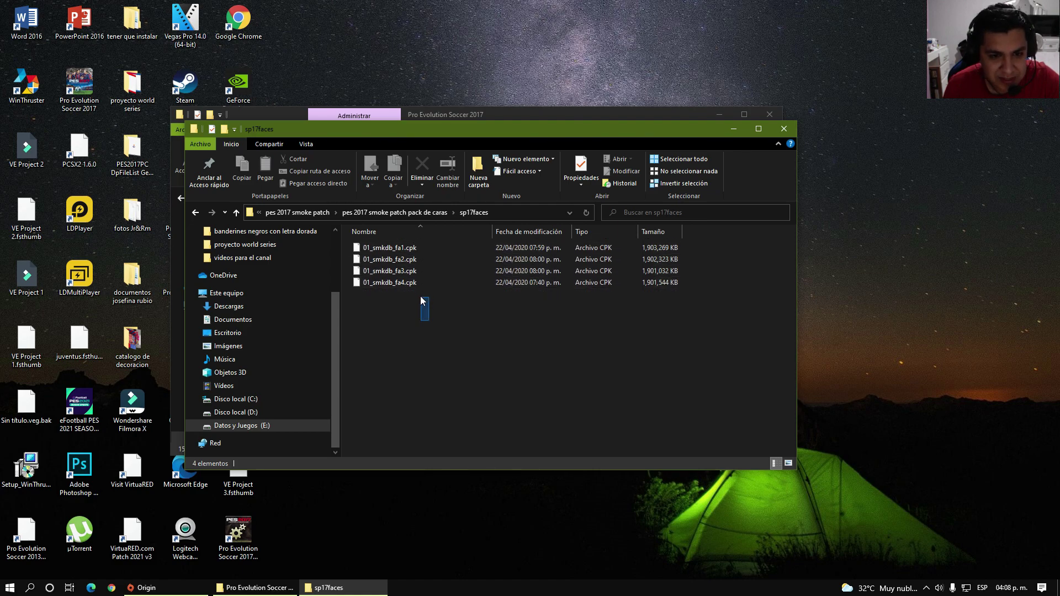
left_click_drag(420, 296, 407, 248)
right_click(406, 248)
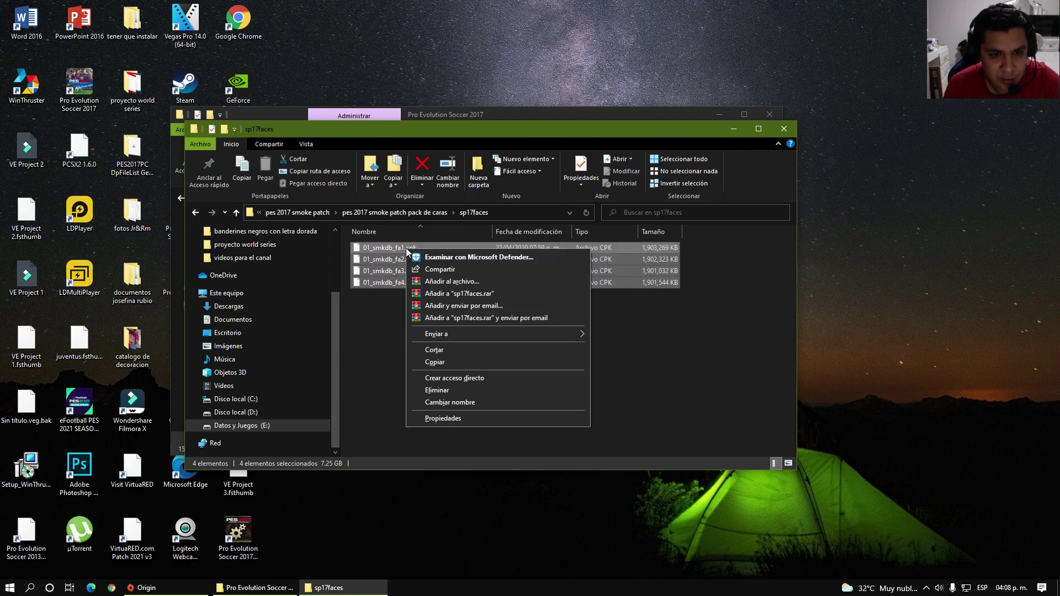
left_click(443, 362)
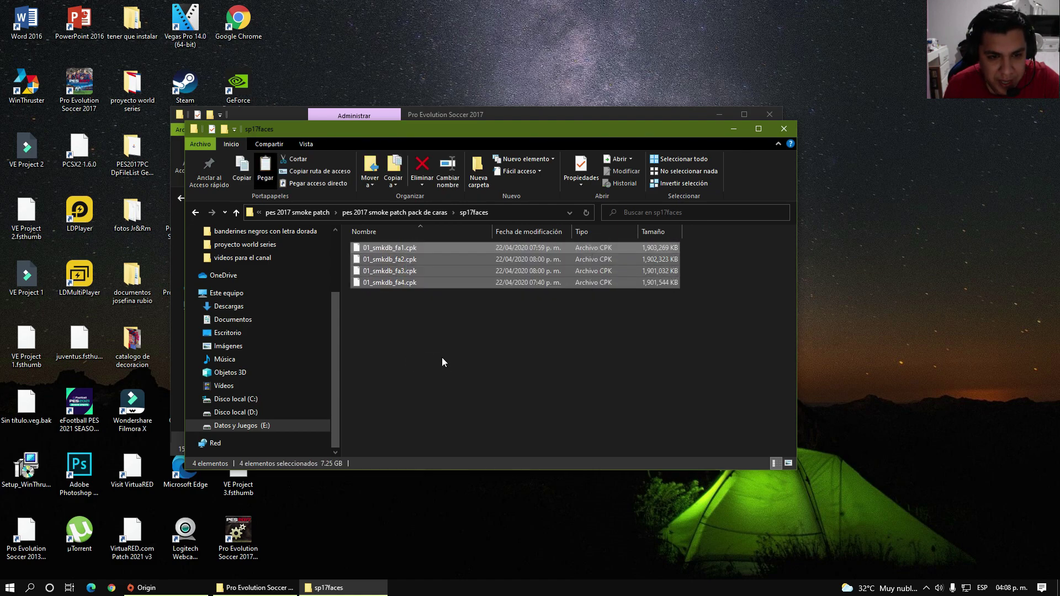
- Open the download folder inside Pro Evolution Soccer 2017 as the destination for the copied face files
left_click(515, 112)
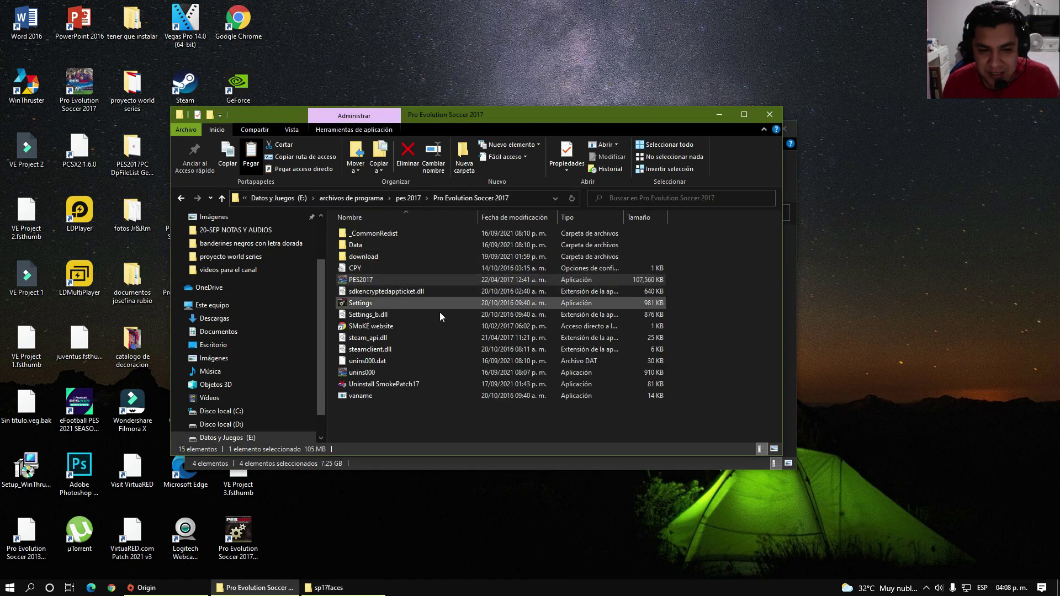
left_click(450, 429)
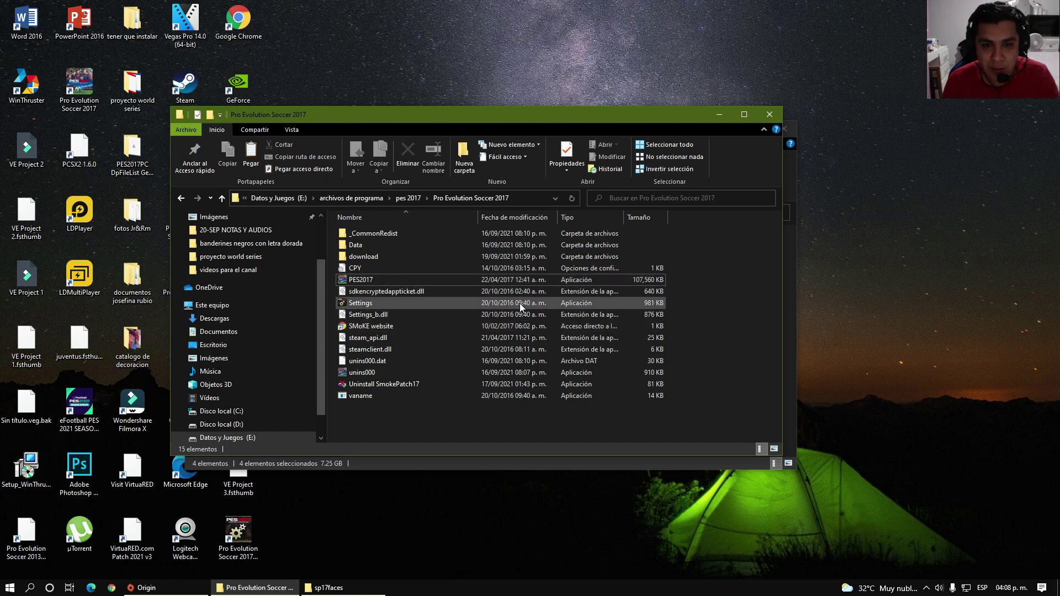
left_click(391, 257)
double_click(393, 256)
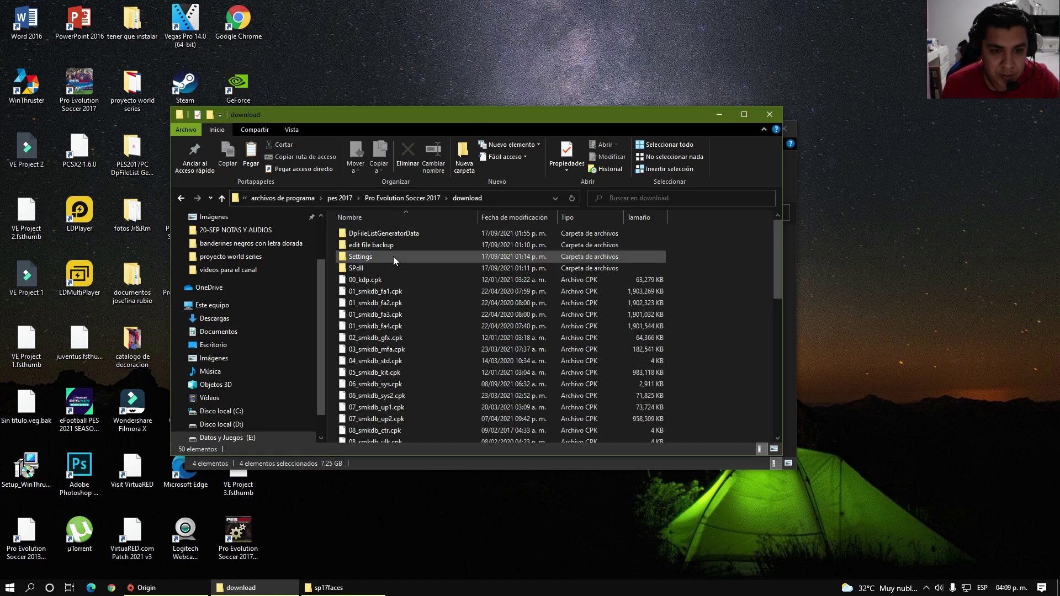
right_click(700, 354)
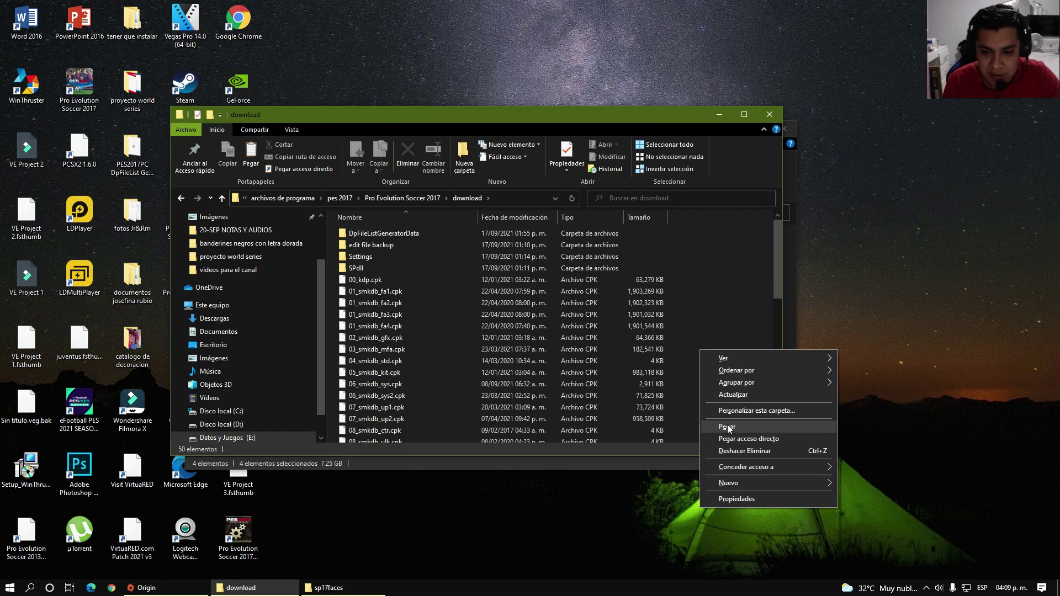
left_click(724, 287)
- Run PES 2017 - DpFileList Generator by Baris from the download folder as administrator and allow it to make changes
scroll(724, 286, "down", 4)
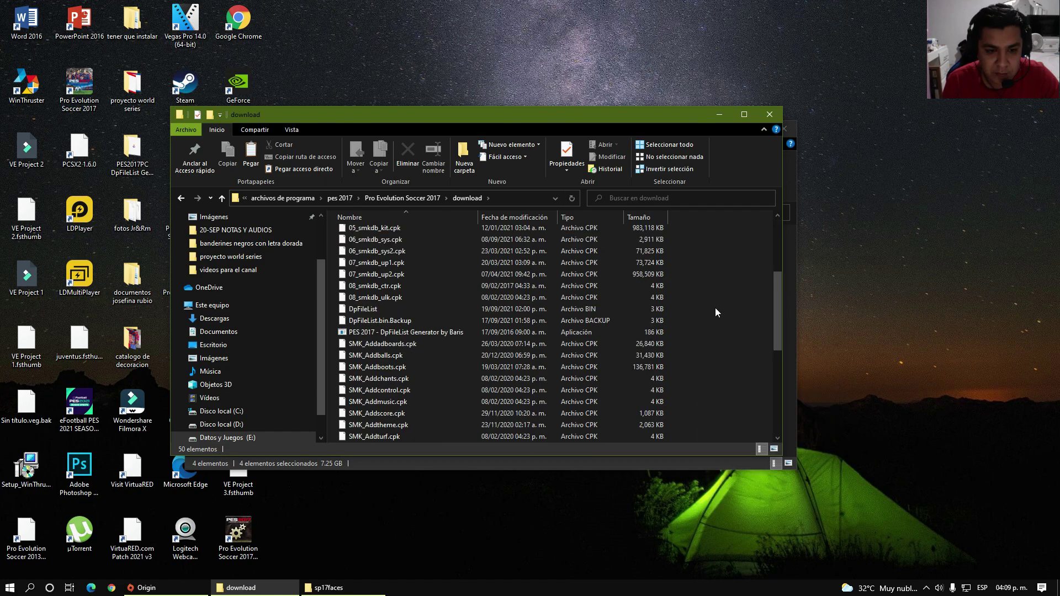
right_click(415, 332)
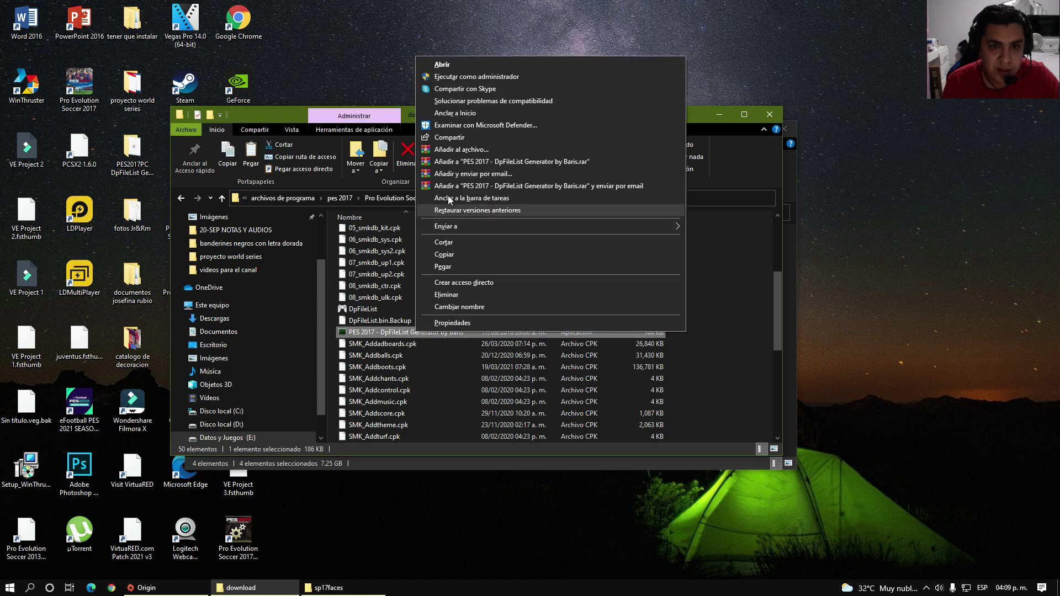
left_click(469, 76)
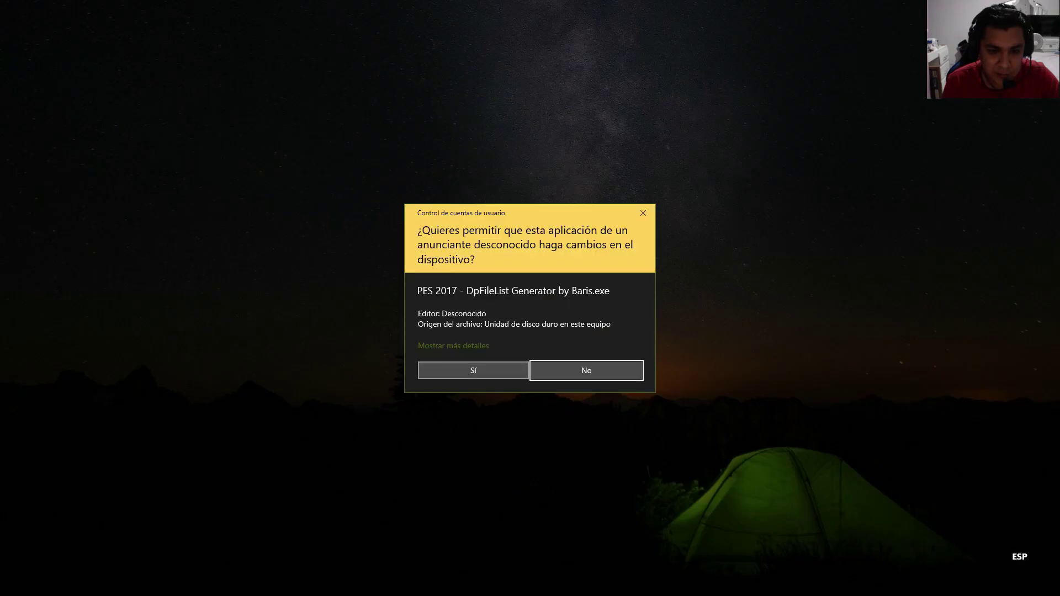
left_click(481, 366)
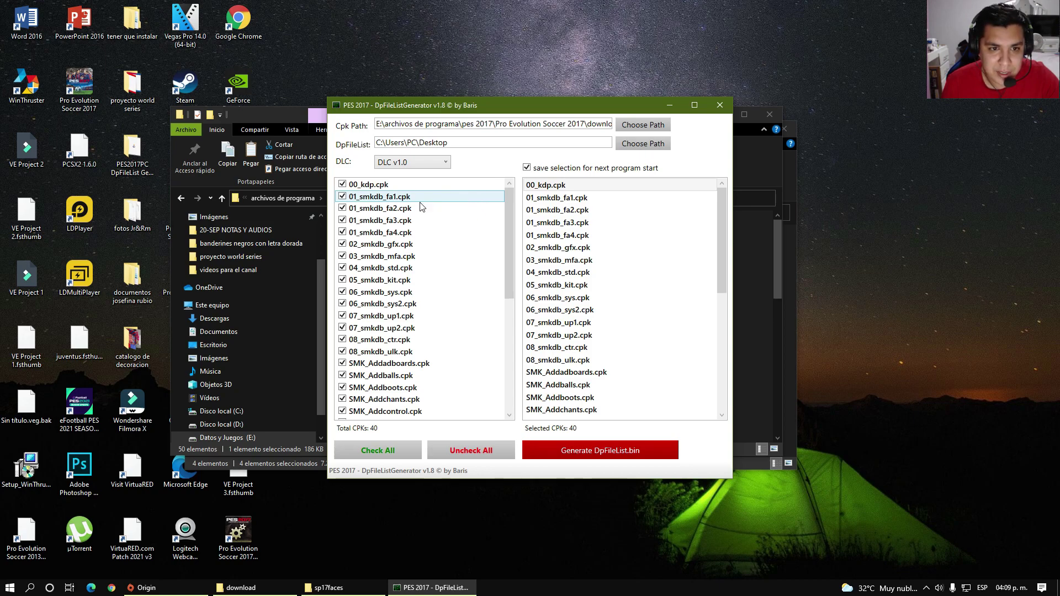
- Clear the CPK selection, reselect all CPK files and generate DpFileList.bin, carrying out the whole procedure twice
left_click(482, 453)
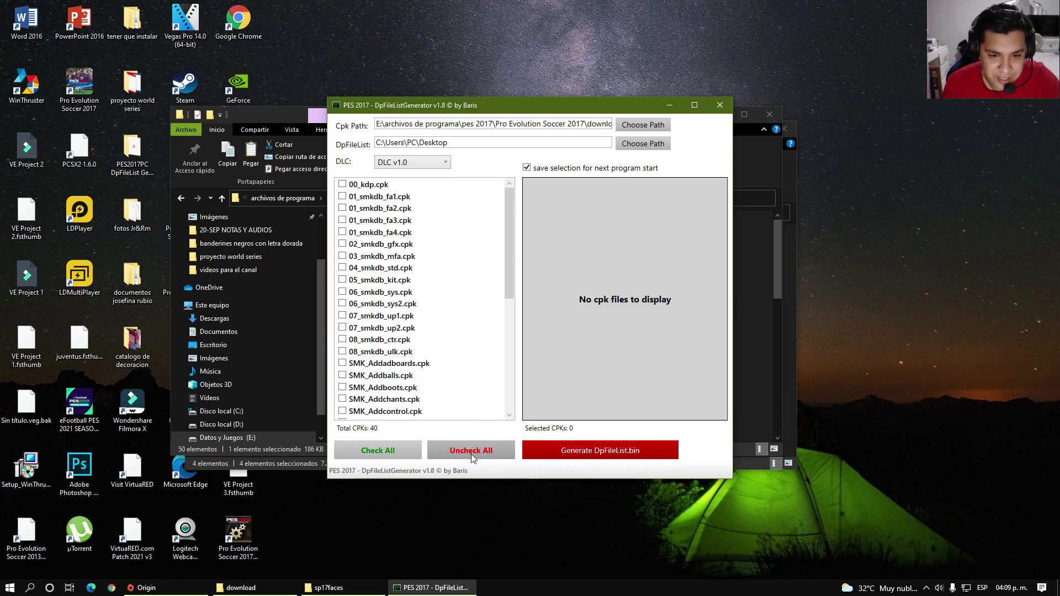
left_click(381, 451)
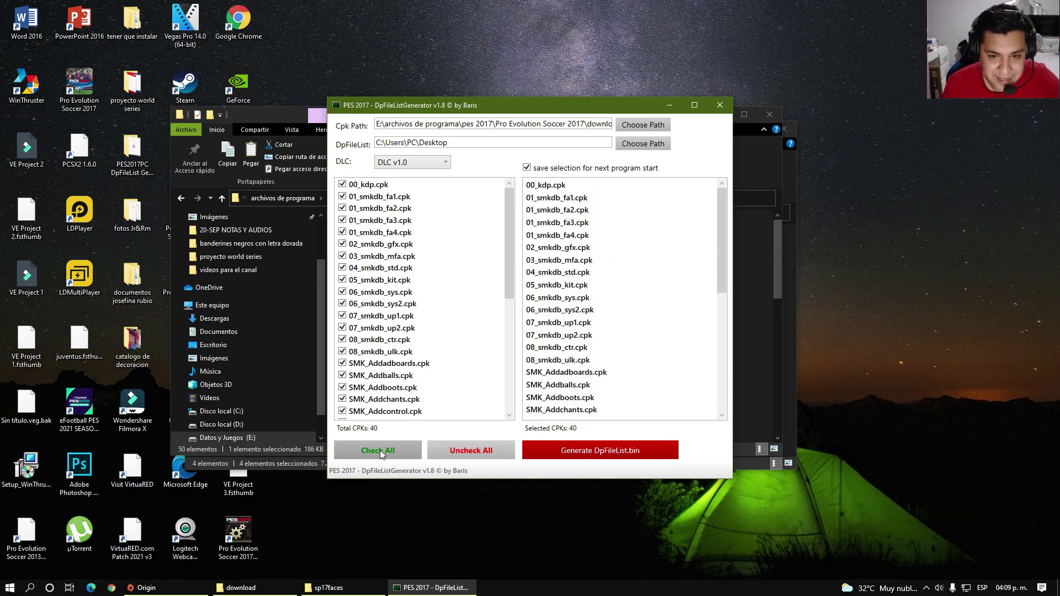
left_click(557, 448)
left_click(615, 336)
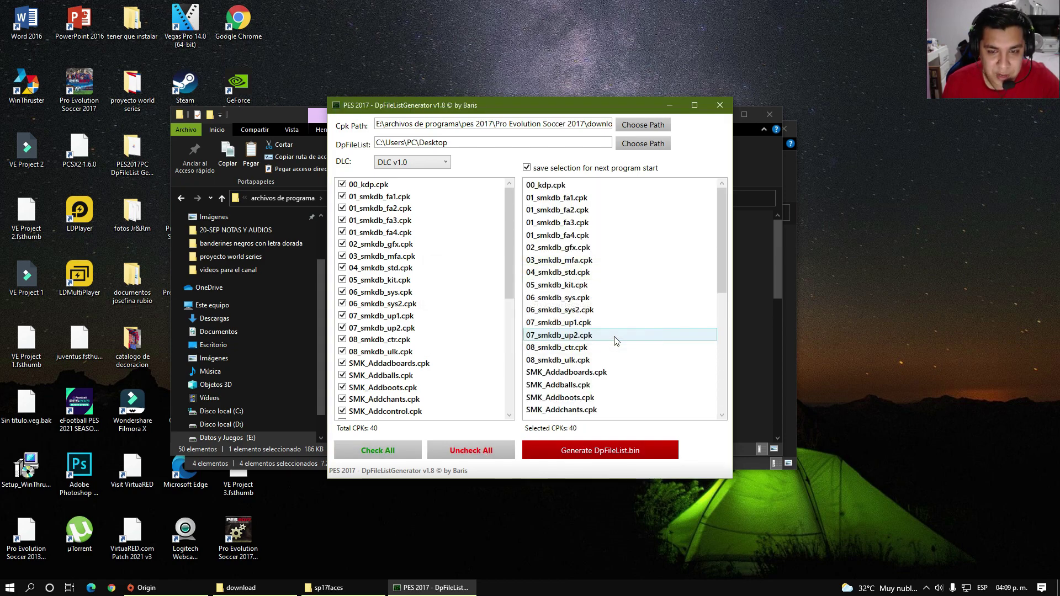
left_click(478, 452)
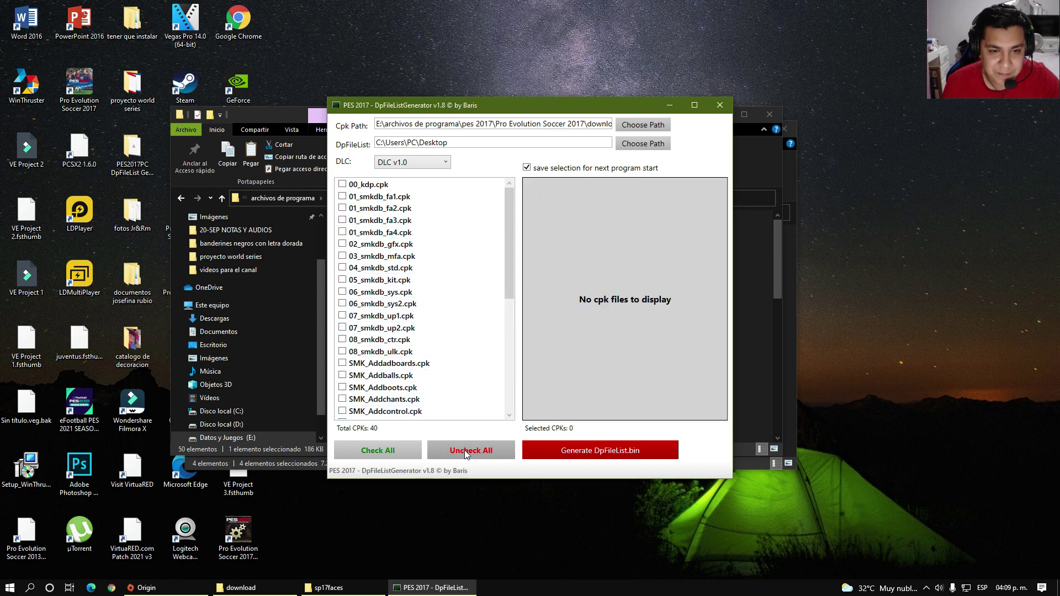
left_click(387, 453)
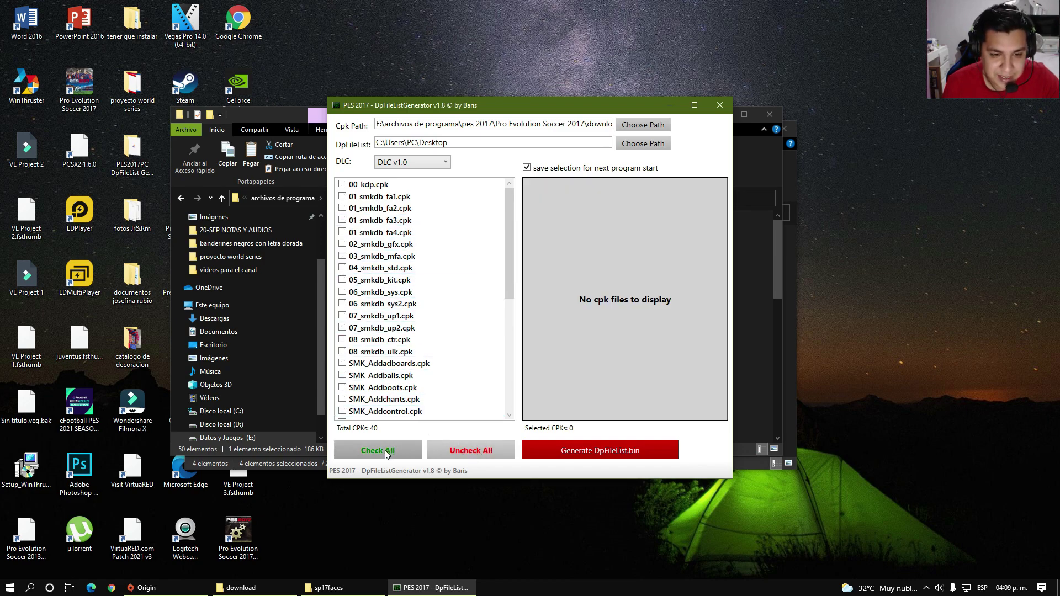
left_click(610, 450)
left_click(613, 334)
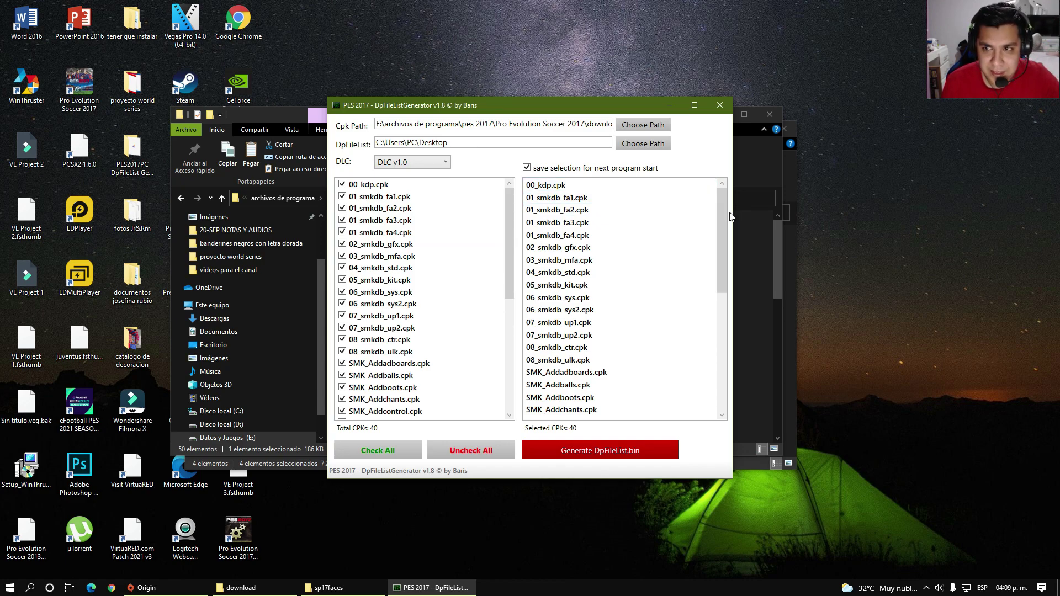
- Close the DpFileList generator and the download folder window, and deselect the files in sp17faces
mouse_move(724, 209)
left_mouse_down()
mouse_move(711, 354)
mouse_move(723, 210)
left_mouse_up()
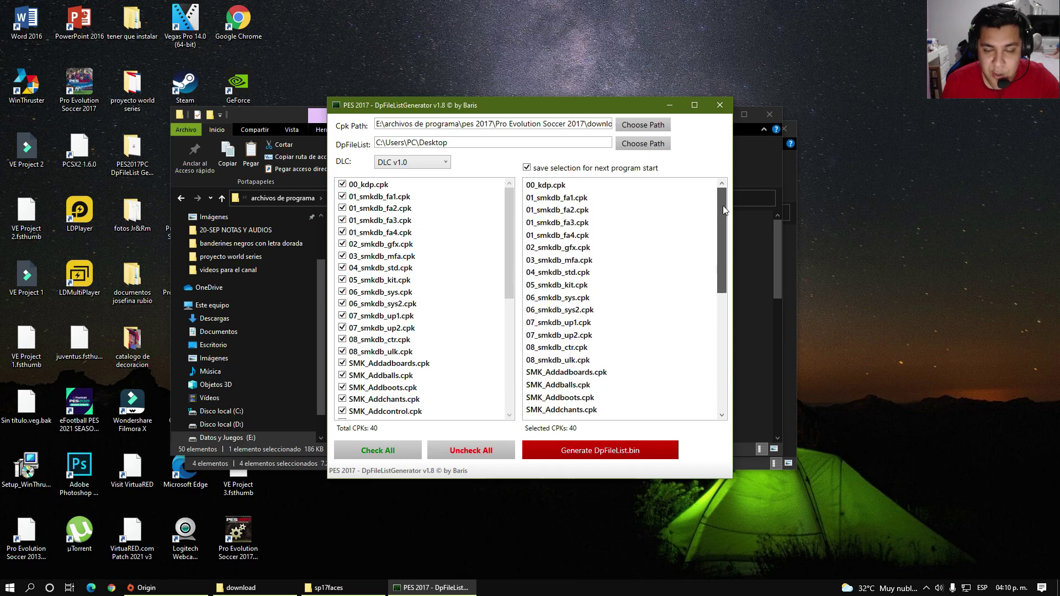
left_click(714, 108)
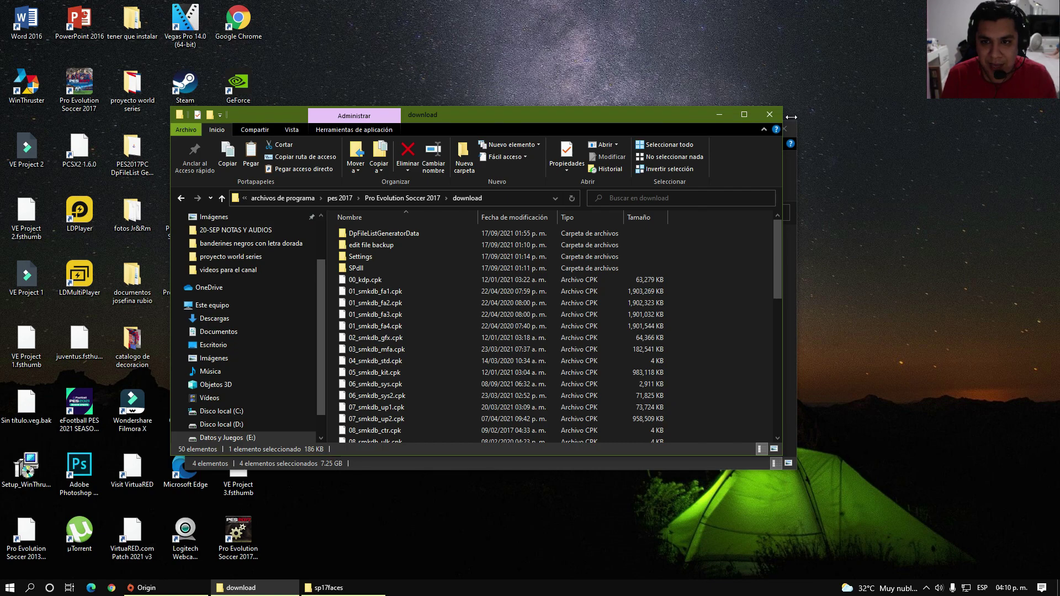
left_click(771, 113)
left_click(632, 382)
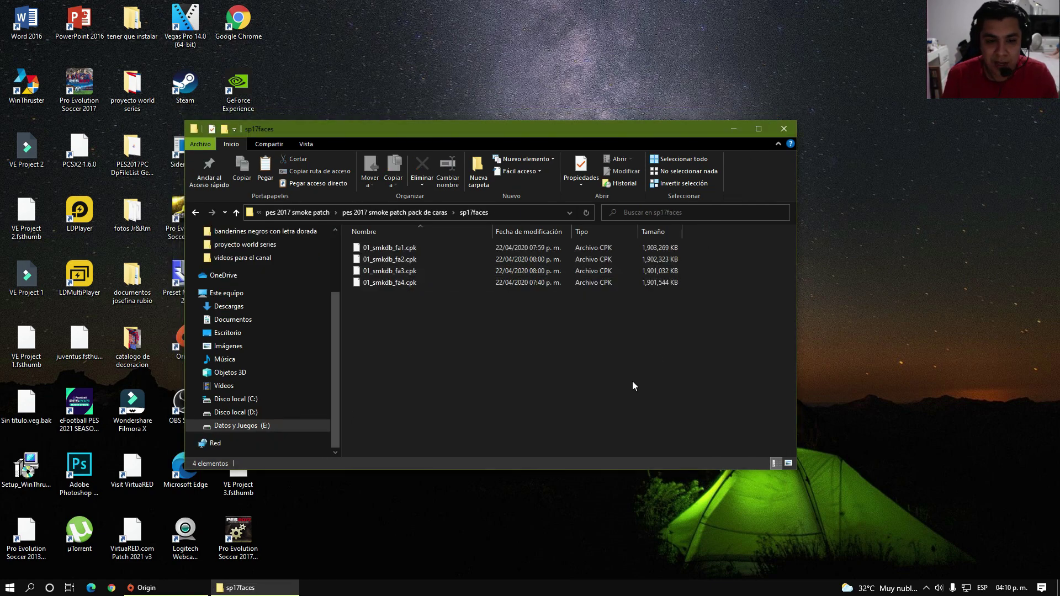